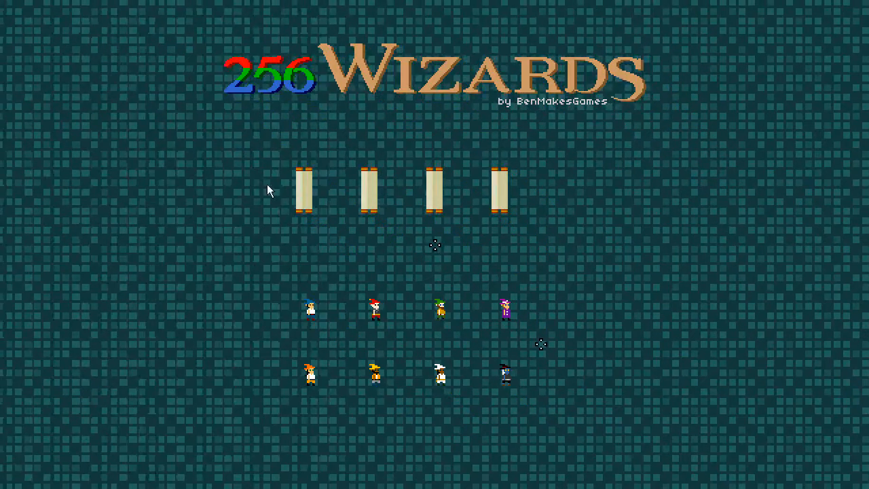
Join and cancel player one's red-hat wizard choice several times to show the scroll toggling.
key("Return")
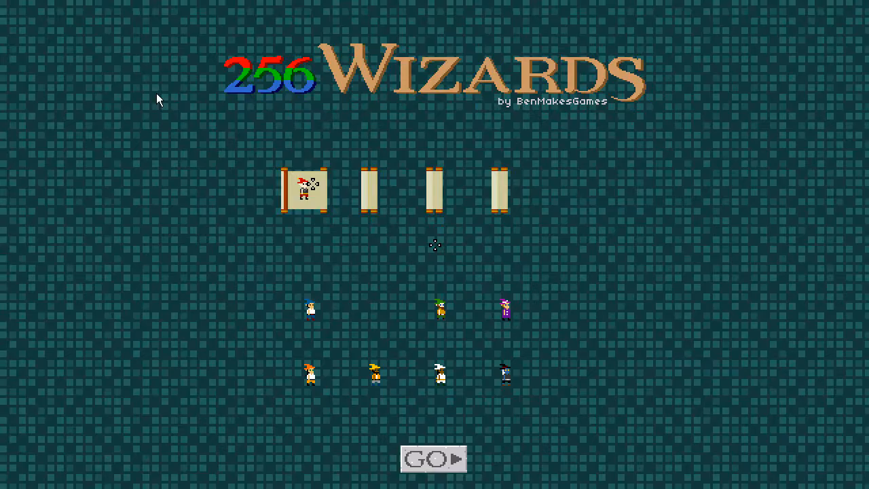
key("Escape")
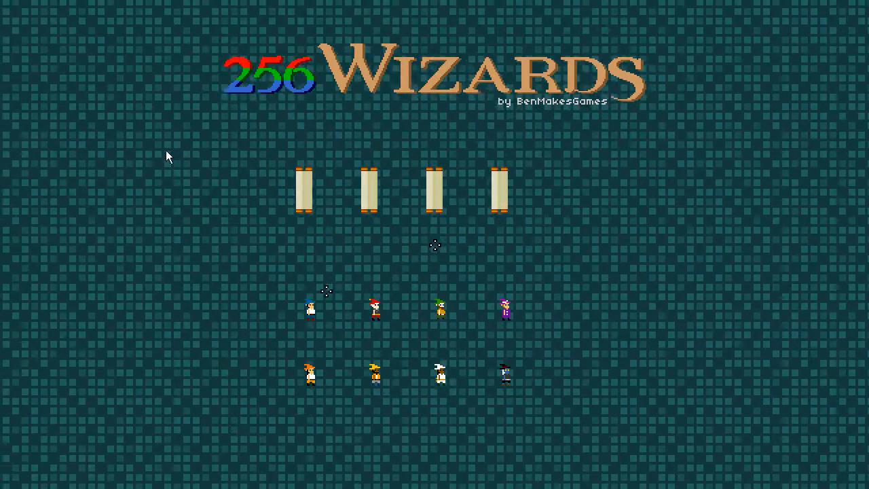
key("Return")
key("Escape")
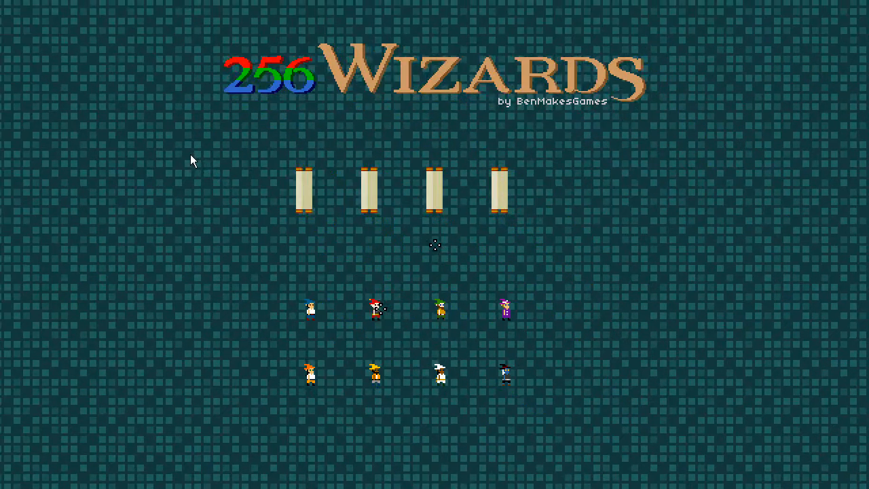
key("Return")
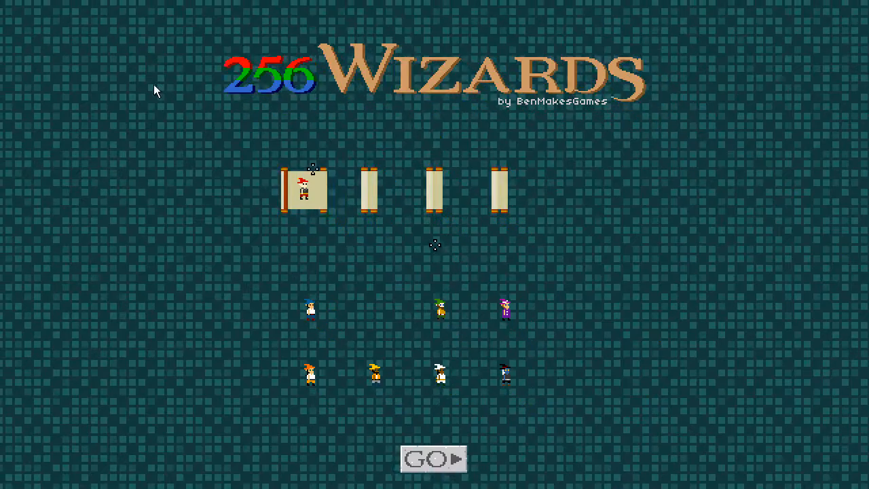
key("Escape")
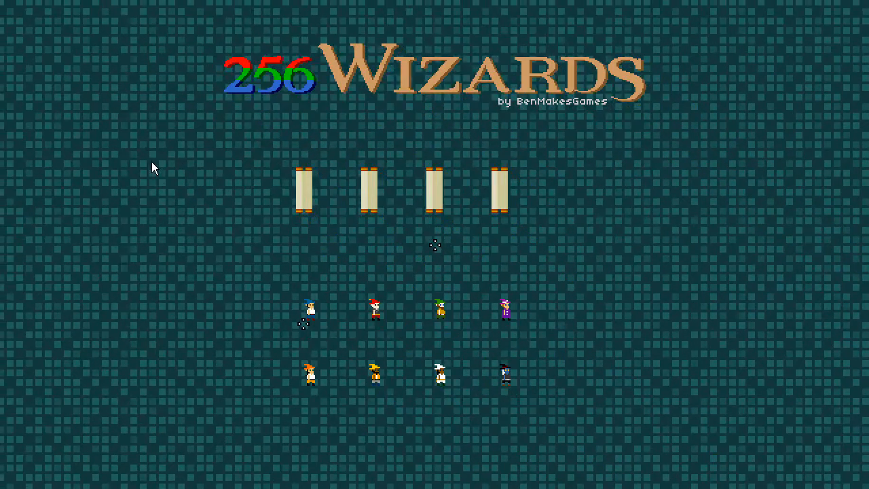
Confirm player one's join and cycle right from the red-hat to the white-hat wizard.
key("Return")
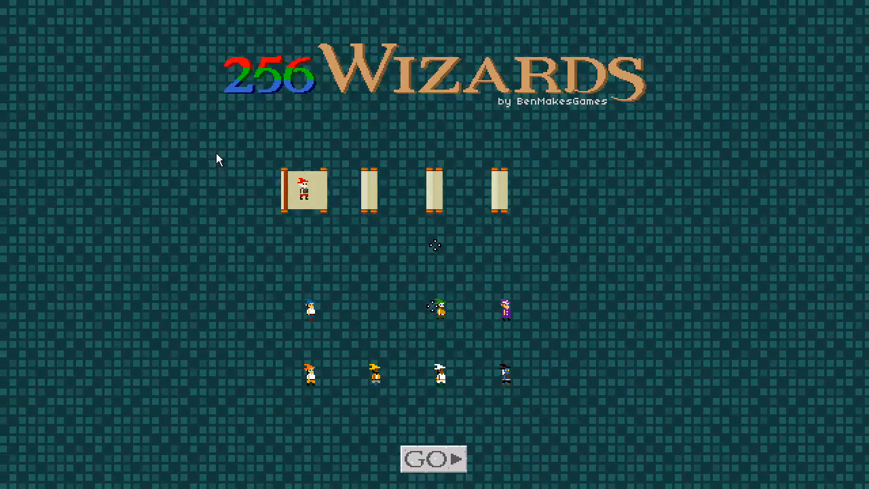
key("Right")
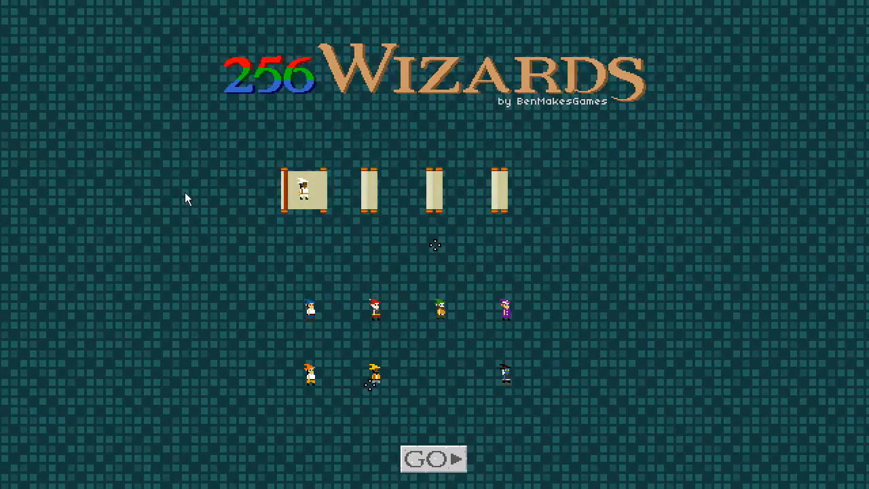
Cycle player one to the yellow-hat wizard and start the dungeon level with GO.
key("Right")
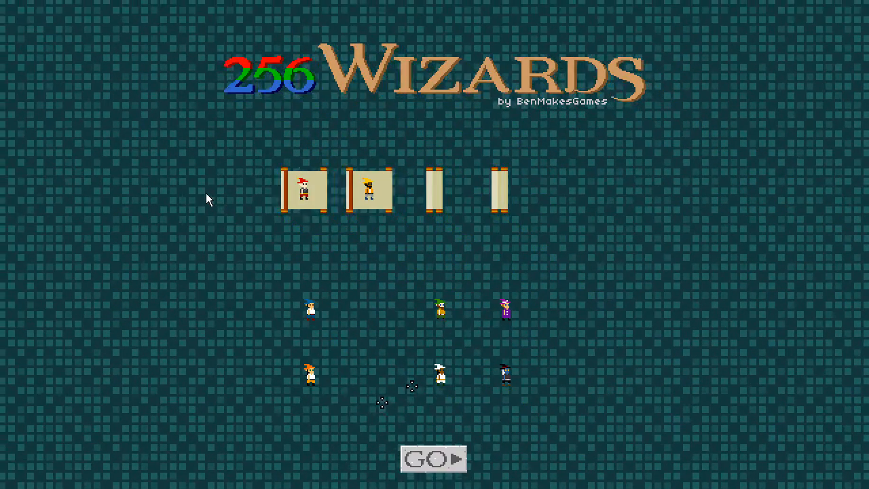
key("Return")
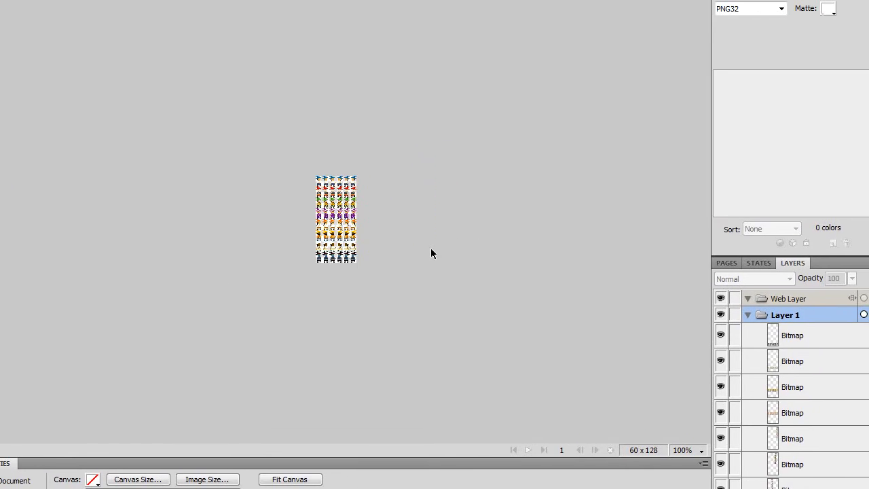
scroll(430, 252, "up", 3)
scroll(430, 253, "up", 2)
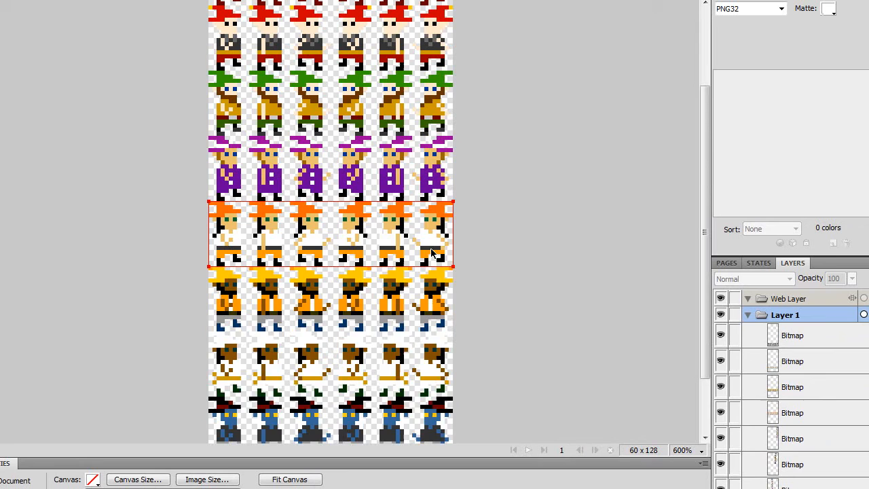
scroll(431, 252, "up", 2)
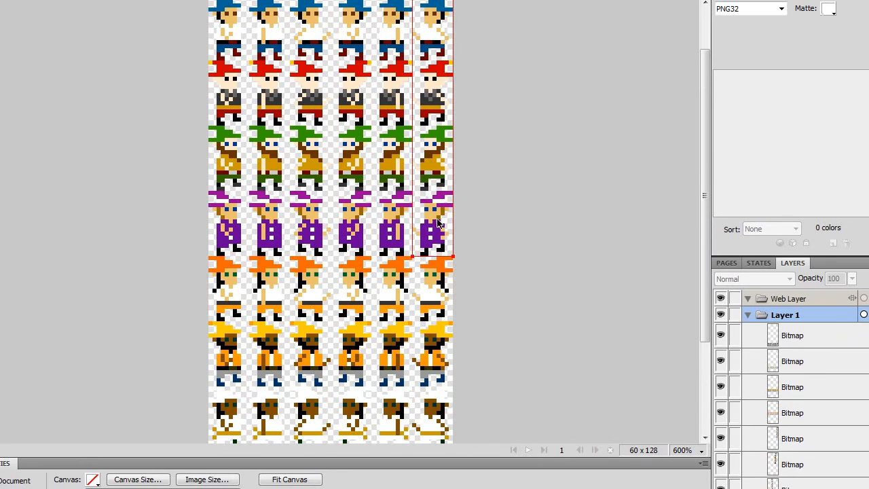
scroll(433, 32, "up", 2)
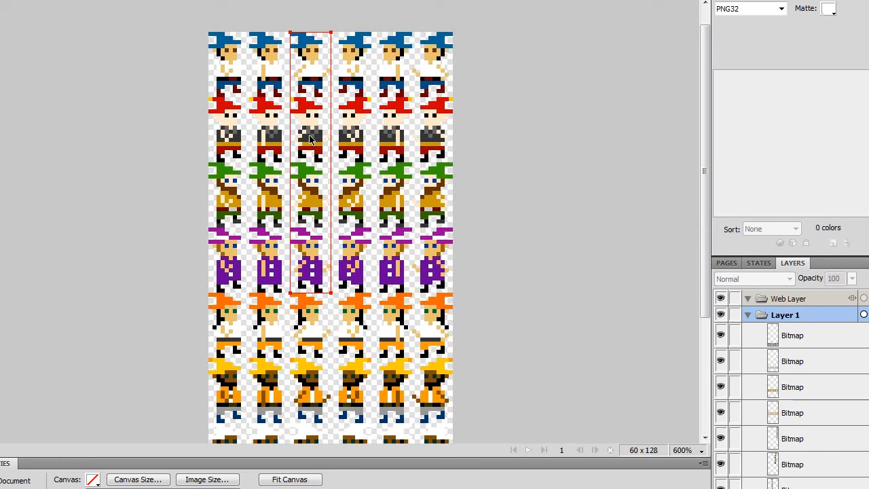
scroll(308, 139, "down", 3)
scroll(319, 132, "down", 3)
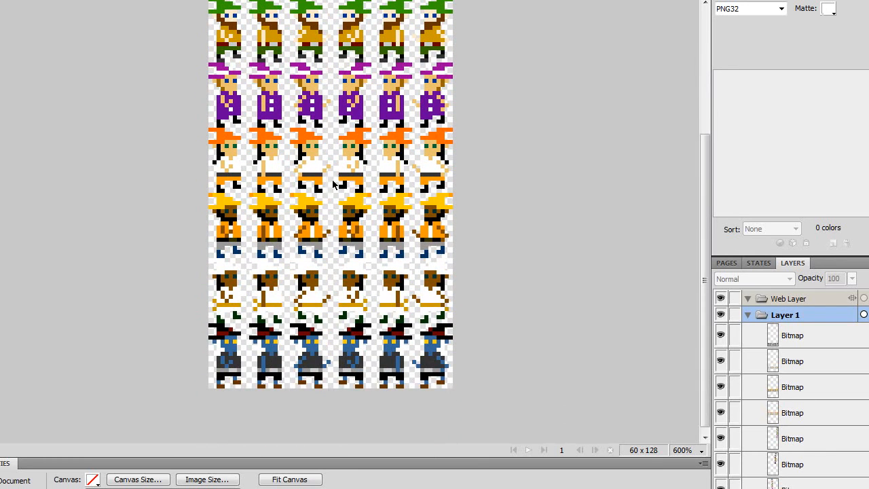
scroll(392, 358, "up", 3)
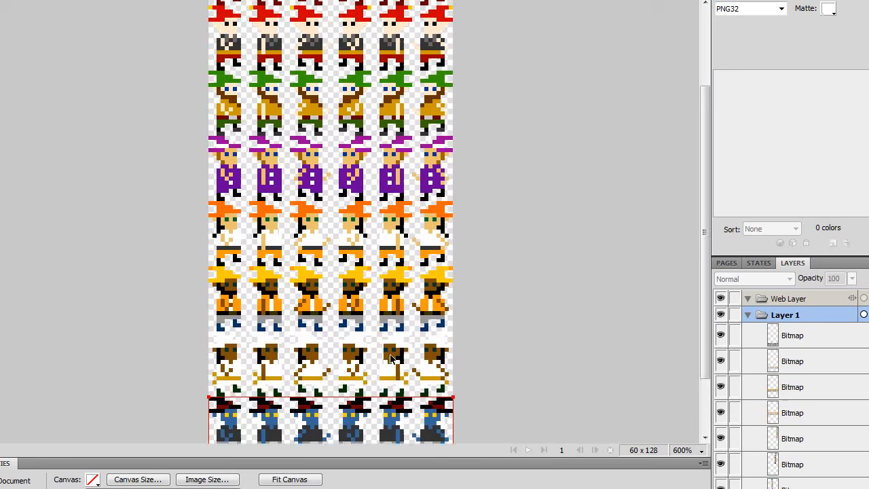
scroll(392, 358, "up", 5)
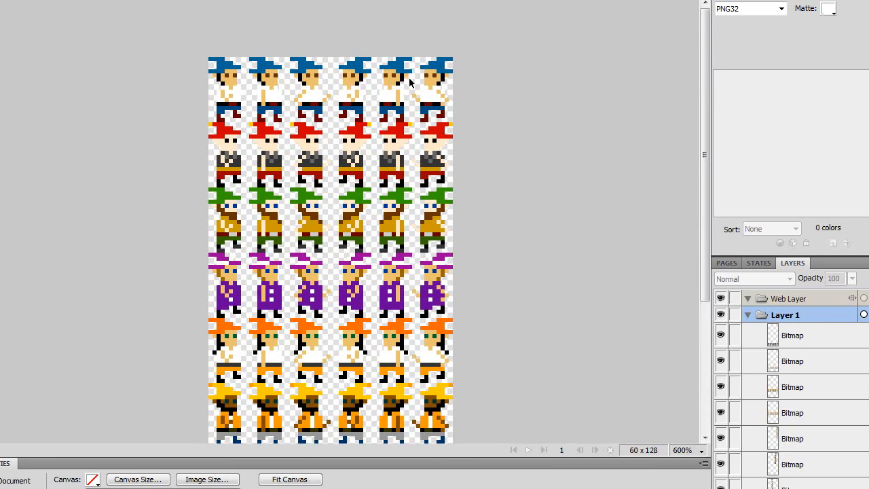